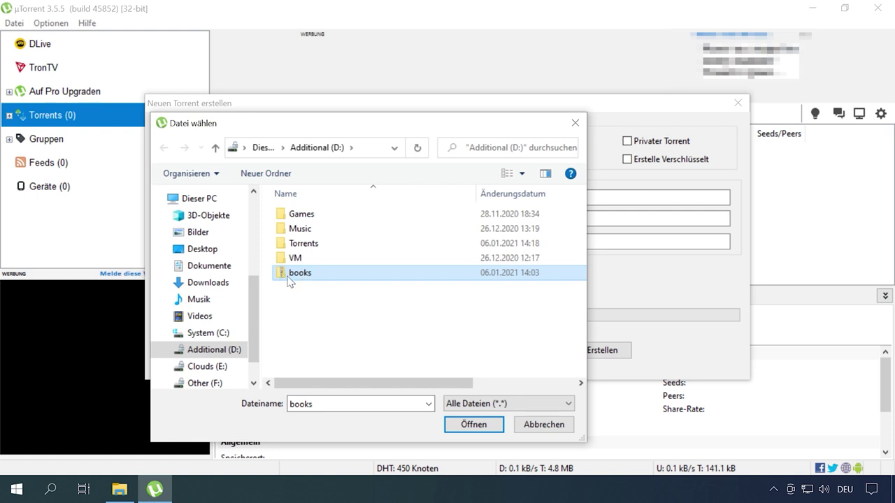
# Create a torrent from D:\books.zip without a tracker and save it as books.zip in the Torrents folder on Additional (D:).
pyautogui.click(474, 424)
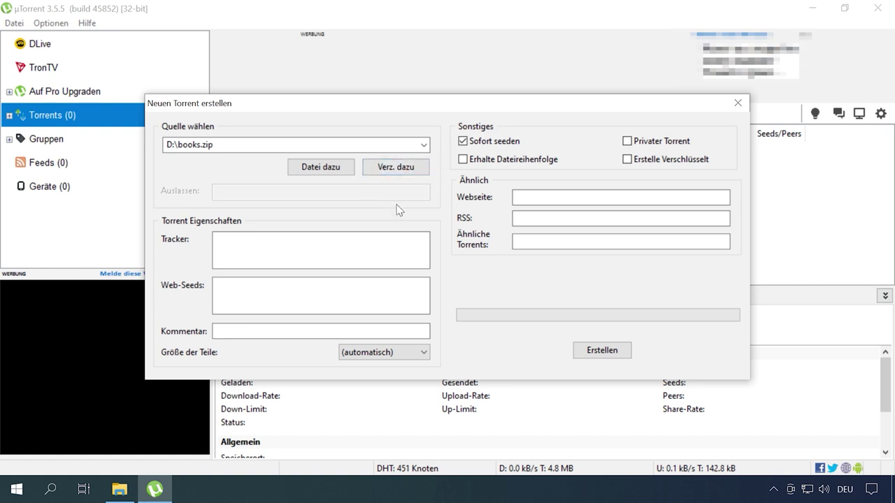
pyautogui.click(598, 354)
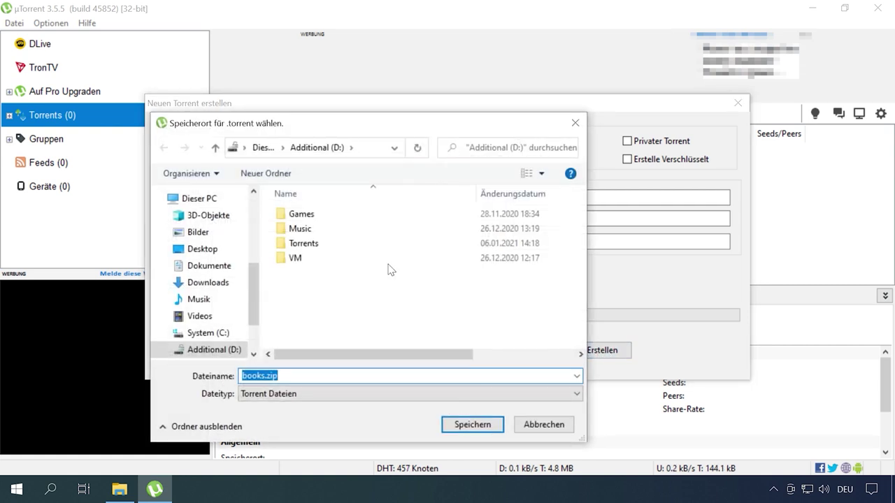
pyautogui.click(310, 245)
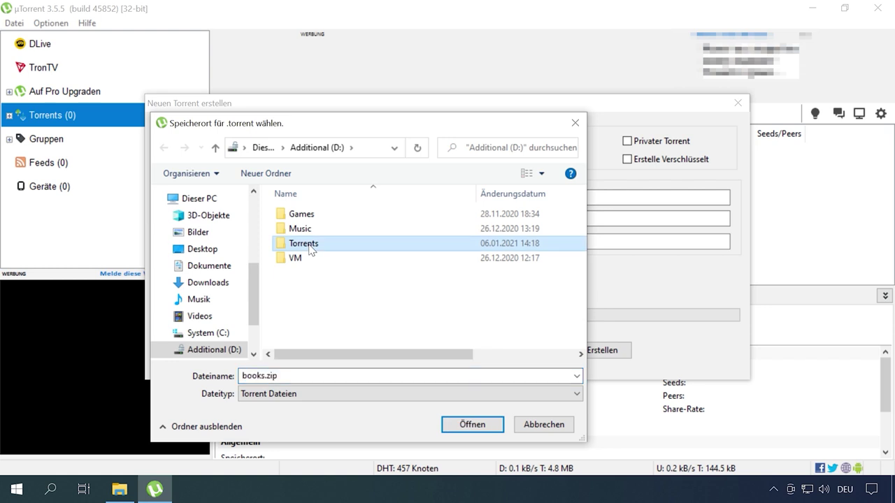
pyautogui.click(311, 245)
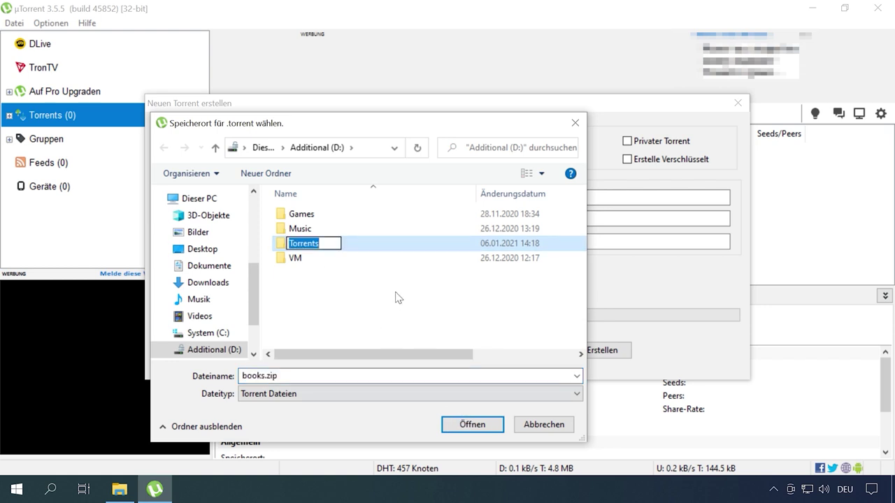
pyautogui.click(395, 297)
pyautogui.click(326, 246)
pyautogui.click(473, 425)
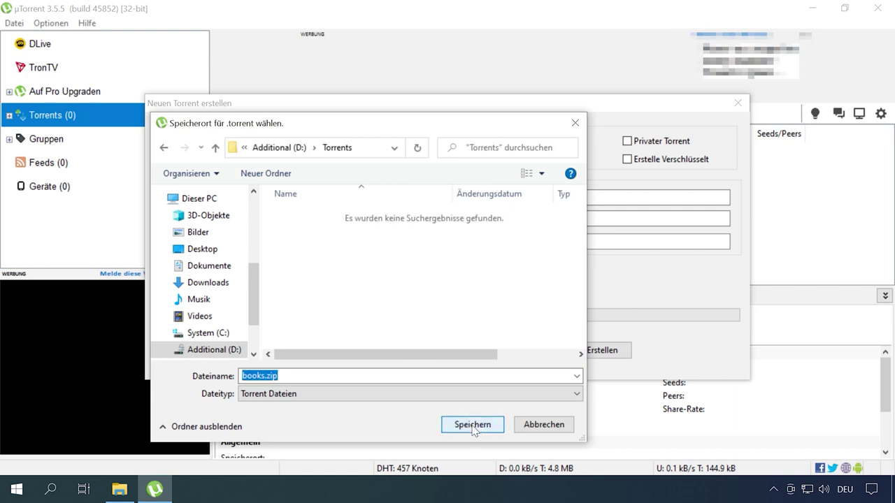
pyautogui.click(473, 425)
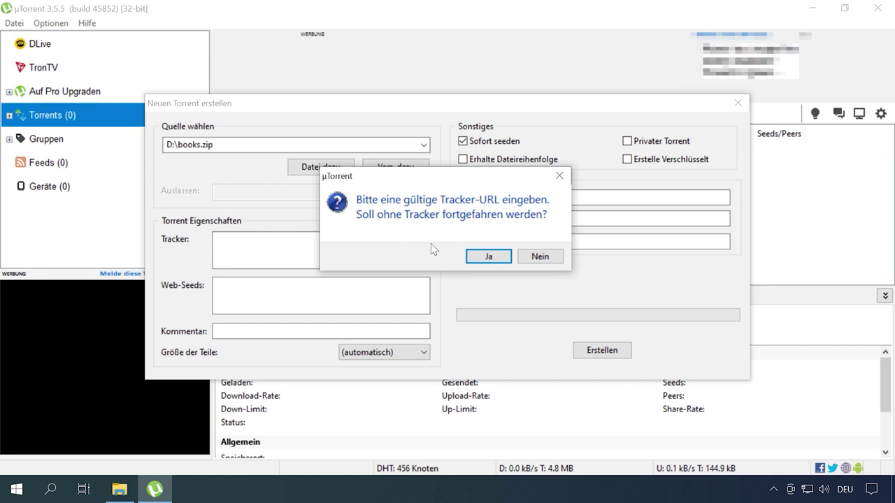
pyautogui.click(488, 259)
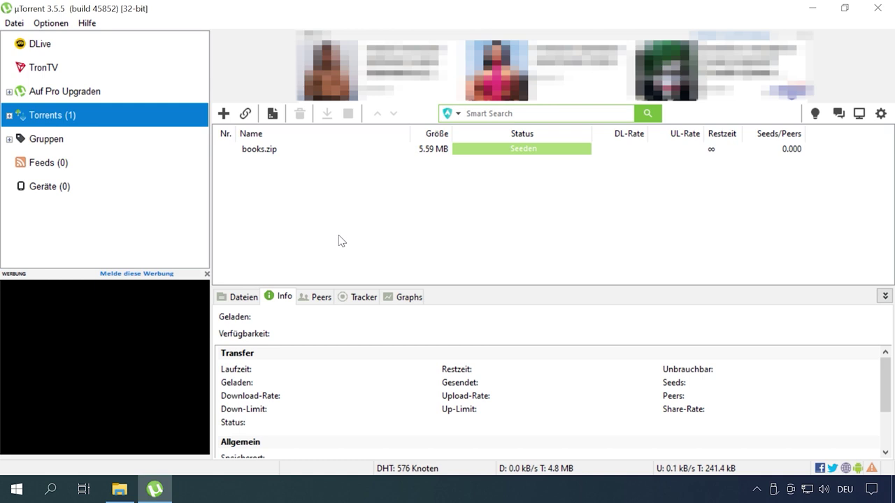
# Add the books.zip torrent file from the Torrents folder and agree to load its trackers into the existing entry.
pyautogui.click(15, 23)
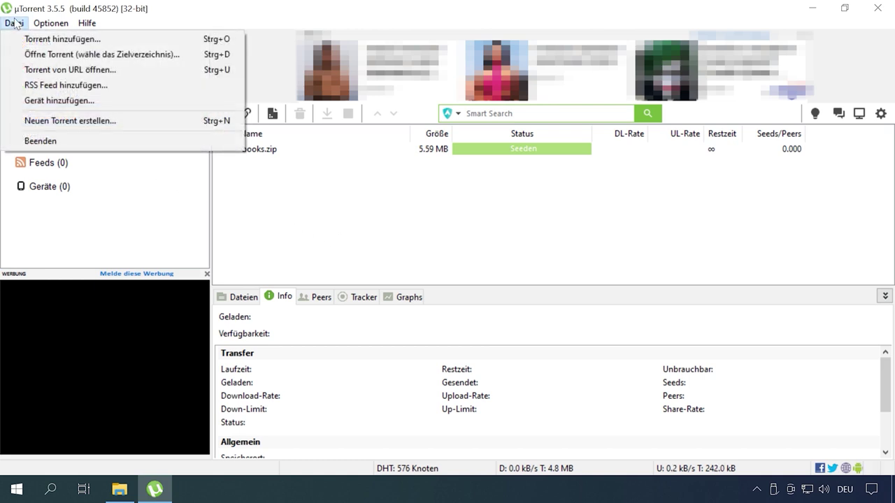
pyautogui.click(161, 42)
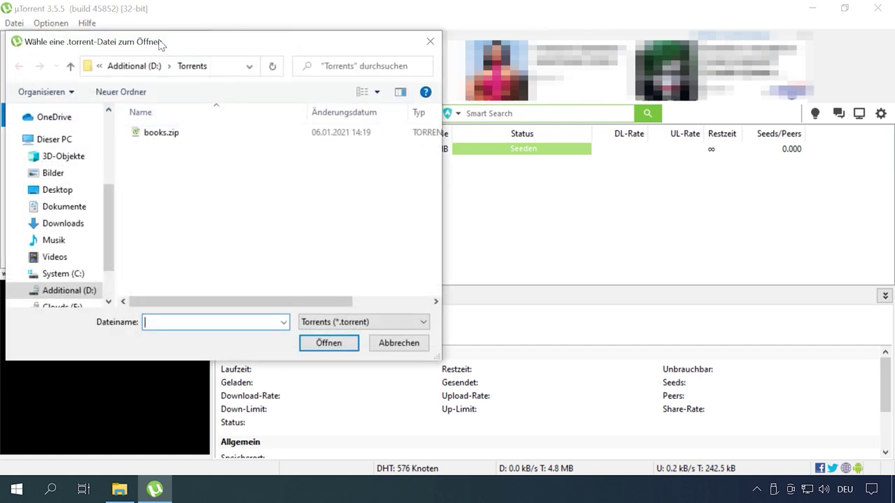
pyautogui.click(172, 133)
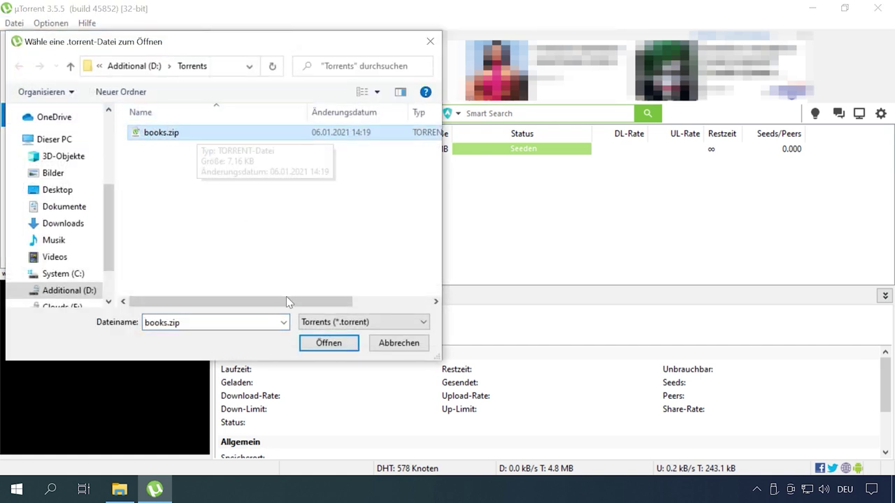
pyautogui.click(327, 343)
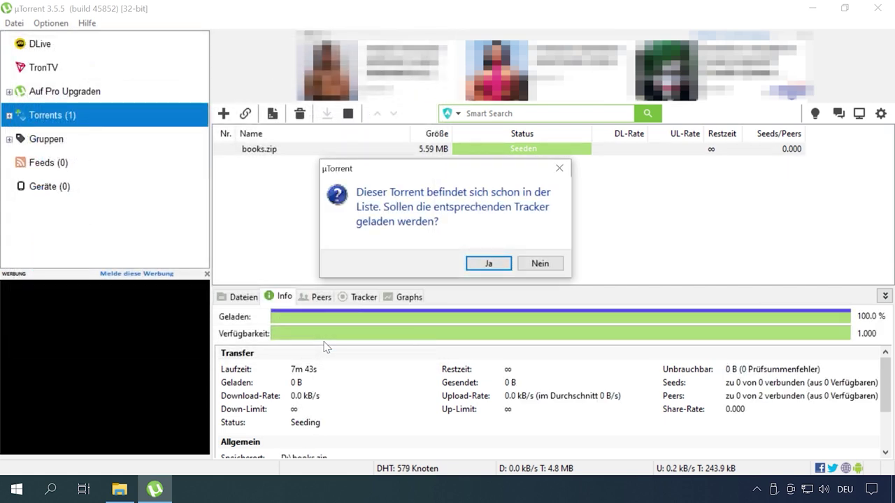
pyautogui.click(483, 263)
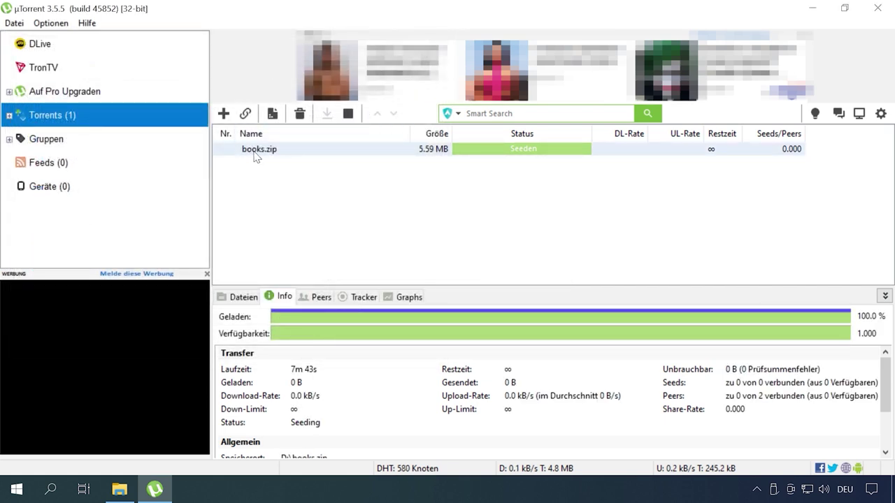
# Force-start the books.zip torrent in the torrent list.
pyautogui.click(299, 151)
pyautogui.rightClick(299, 151)
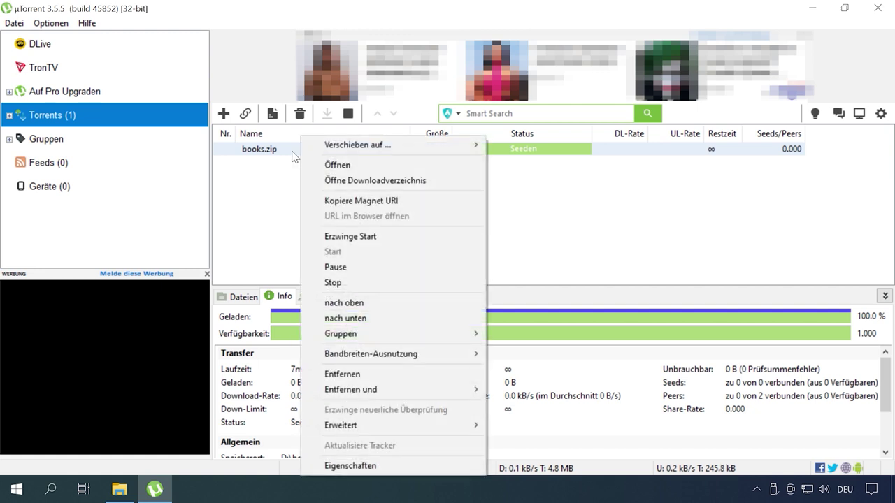
pyautogui.moveTo(340, 150)
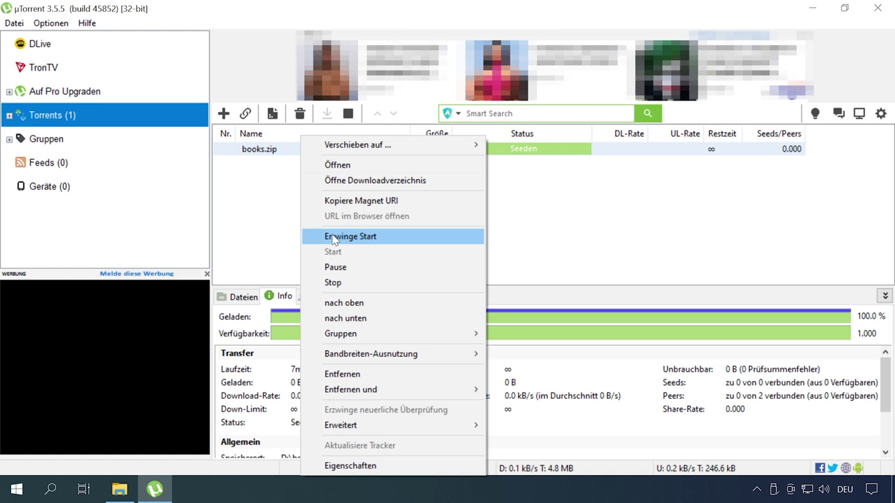
pyautogui.click(383, 237)
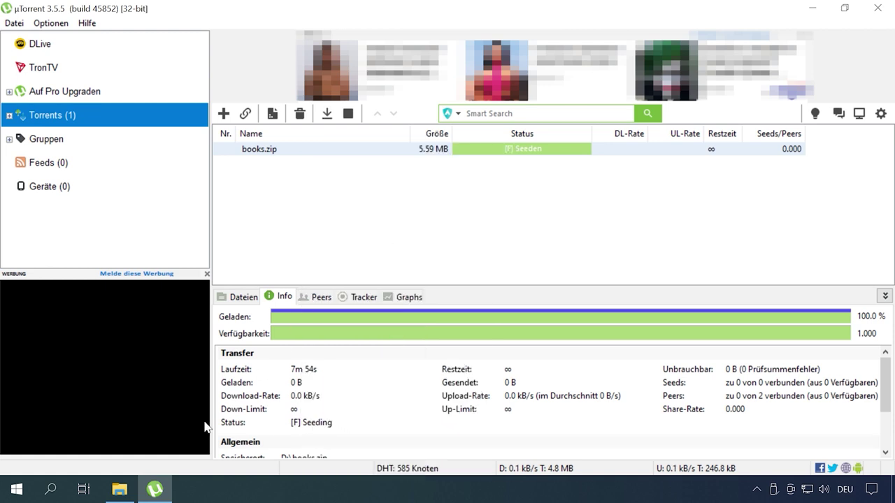
pyautogui.click(120, 489)
pyautogui.click(158, 98)
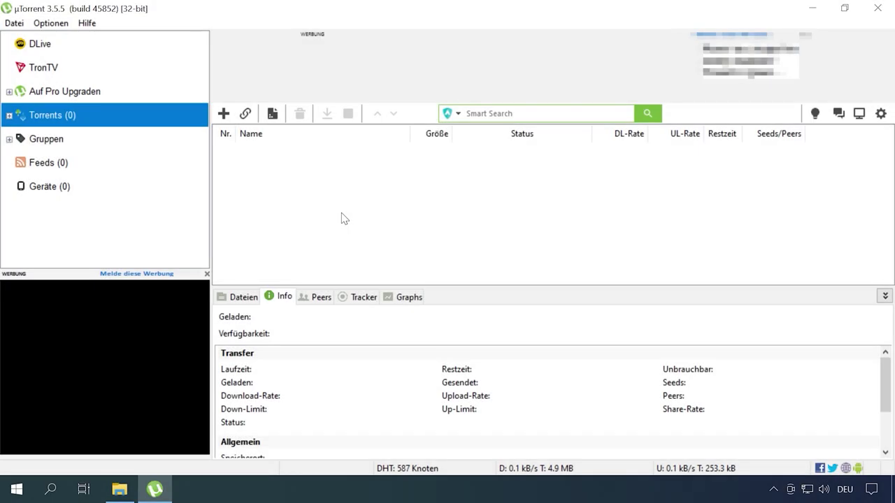
# Add the books.zip torrent file from the Torrents folder on Additional (D:) to the empty torrent list.
pyautogui.click(14, 23)
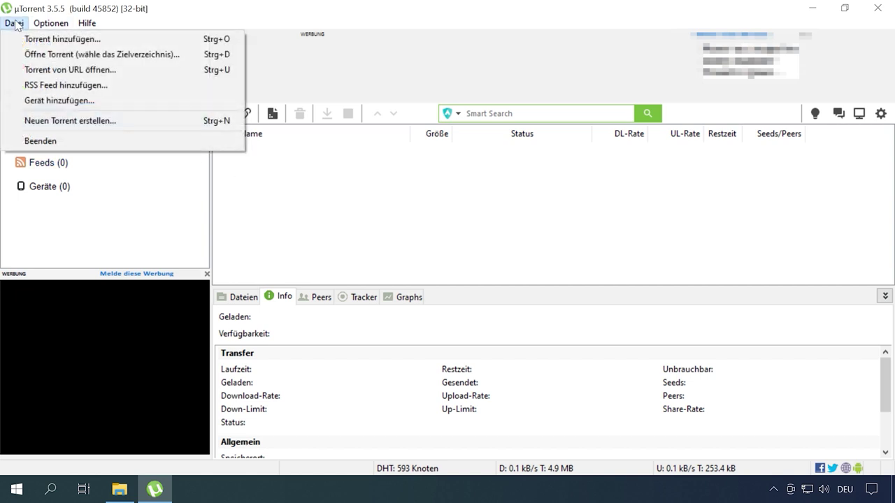
pyautogui.click(104, 39)
pyautogui.click(212, 136)
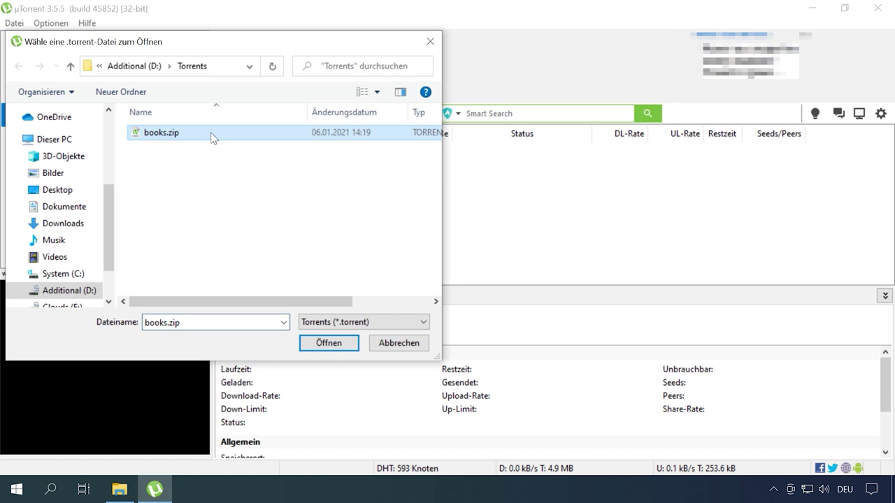
pyautogui.click(329, 343)
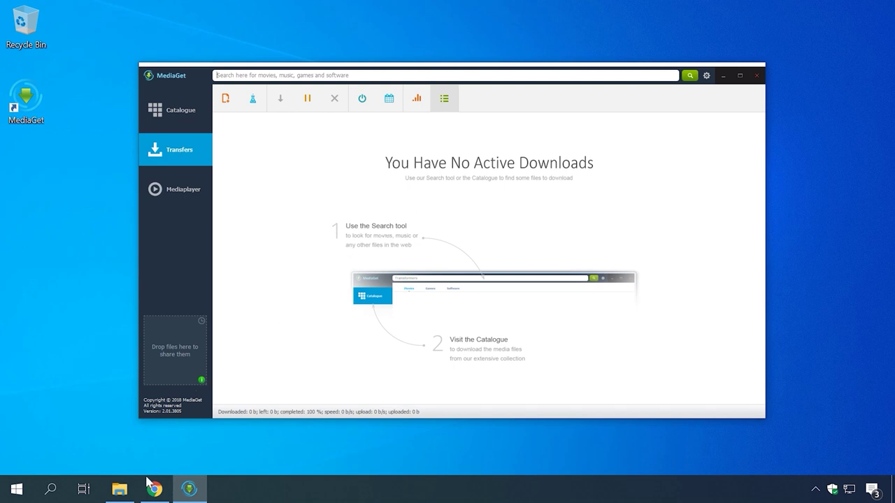
# Share the books archive from Additional (D:) in MediaGet by dropping it from File Explorer, keeping the share name books.zip.
pyautogui.click(119, 489)
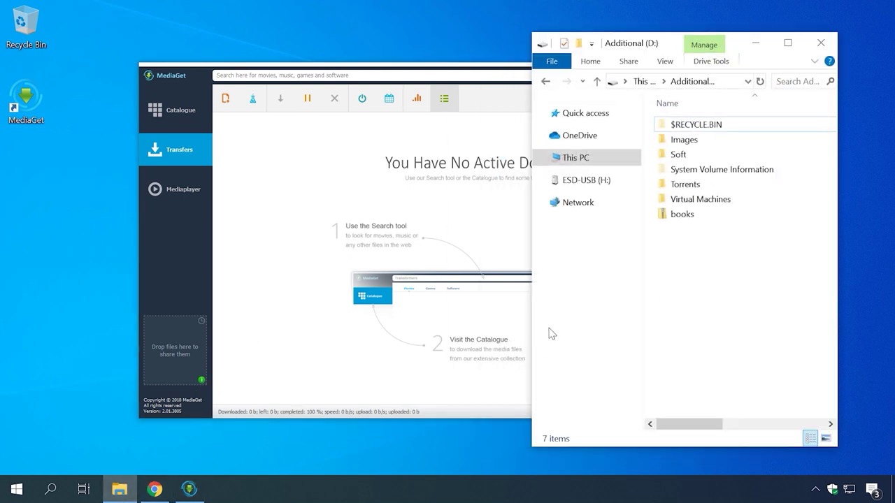
pyautogui.click(692, 223)
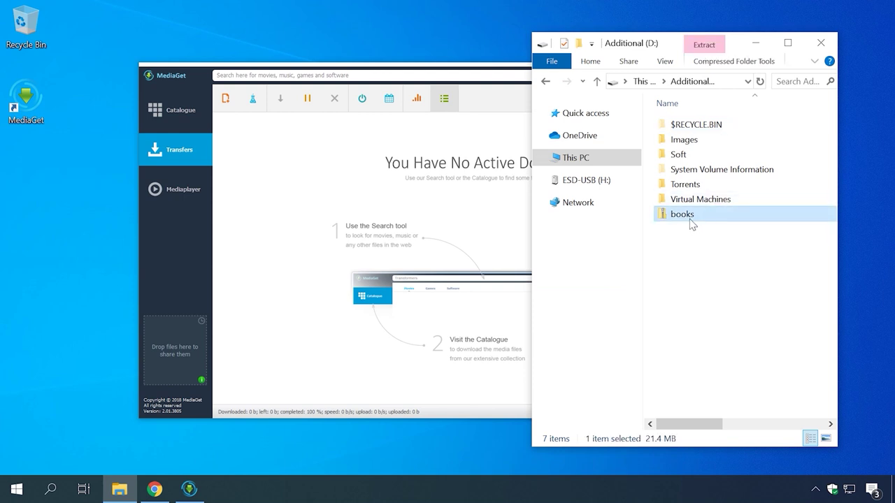
pyautogui.moveTo(692, 225); pyautogui.dragTo(170, 352)
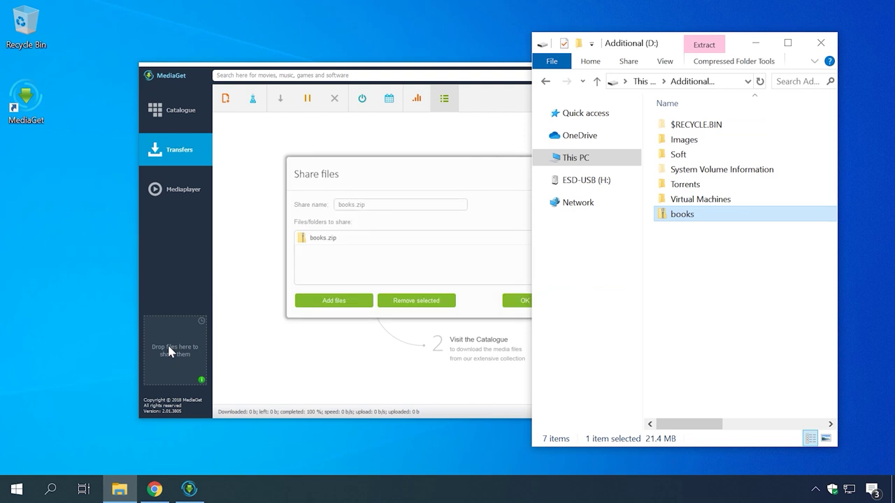
pyautogui.click(388, 182)
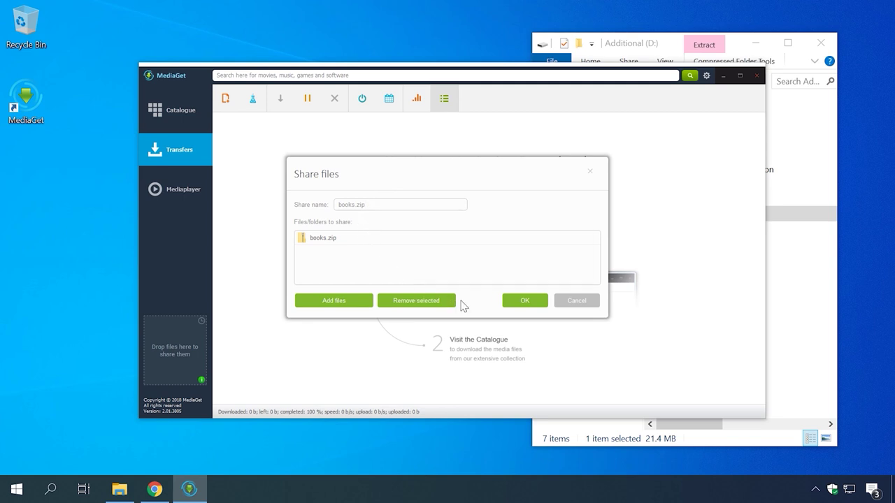
pyautogui.click(526, 301)
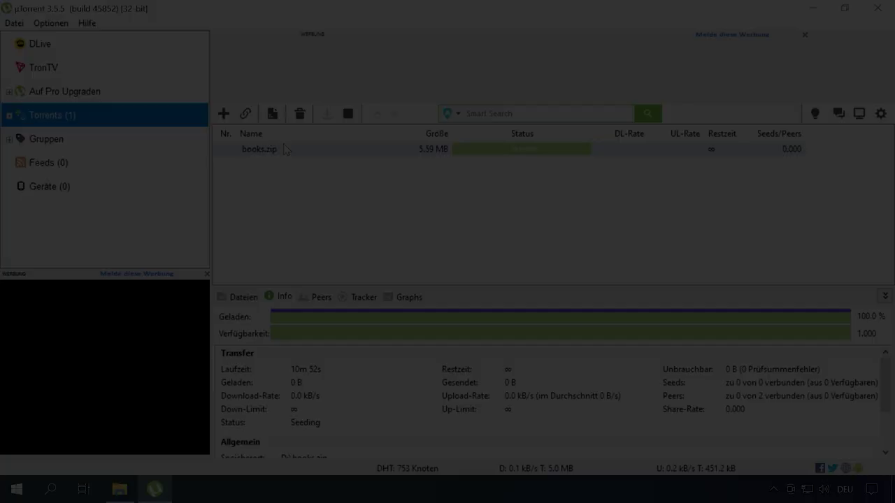
# Stop seeding the books.zip torrent in µTorrent.
pyautogui.rightClick(285, 144)
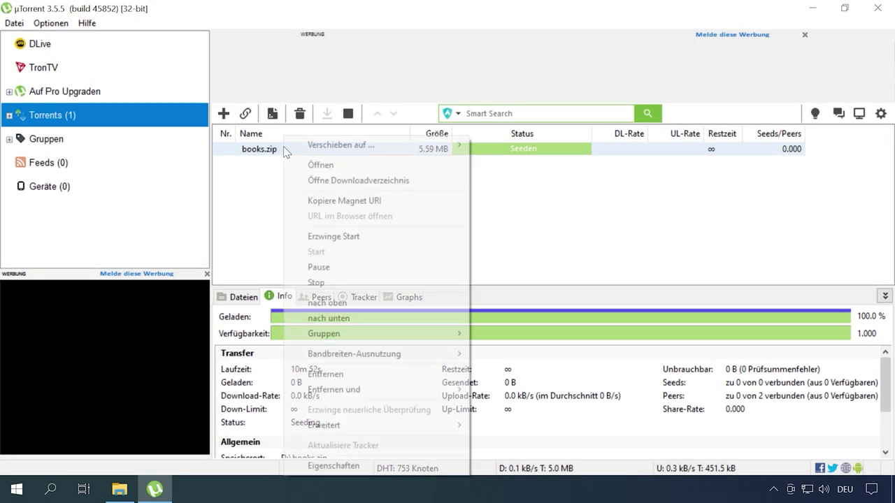
pyautogui.click(328, 282)
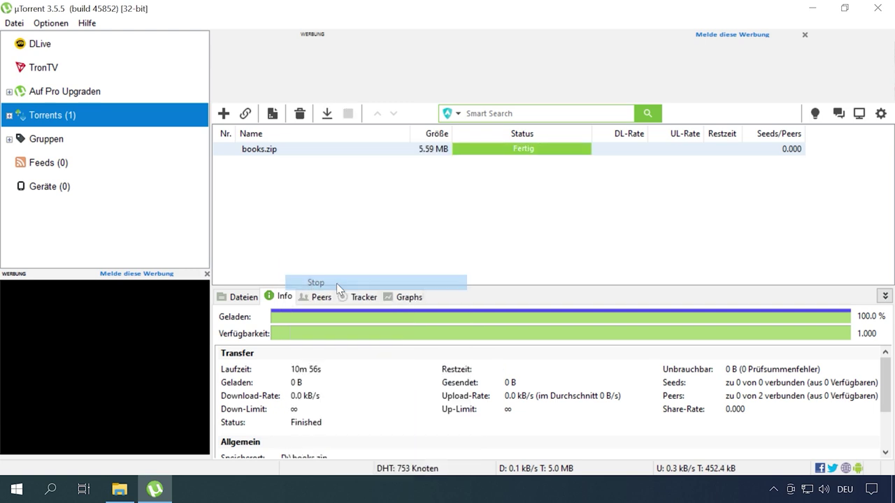
pyautogui.click(14, 23)
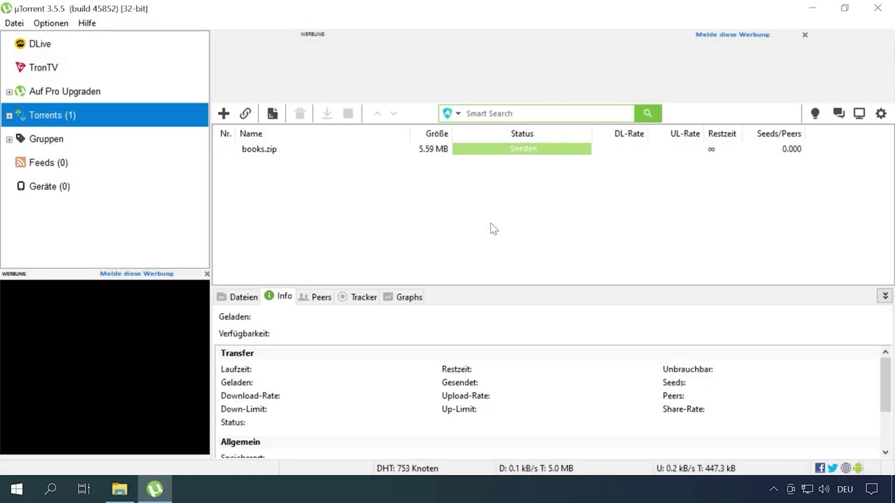
# Open the upload speed limit choices for the books.zip torrent.
pyautogui.click(305, 149)
pyautogui.rightClick(305, 147)
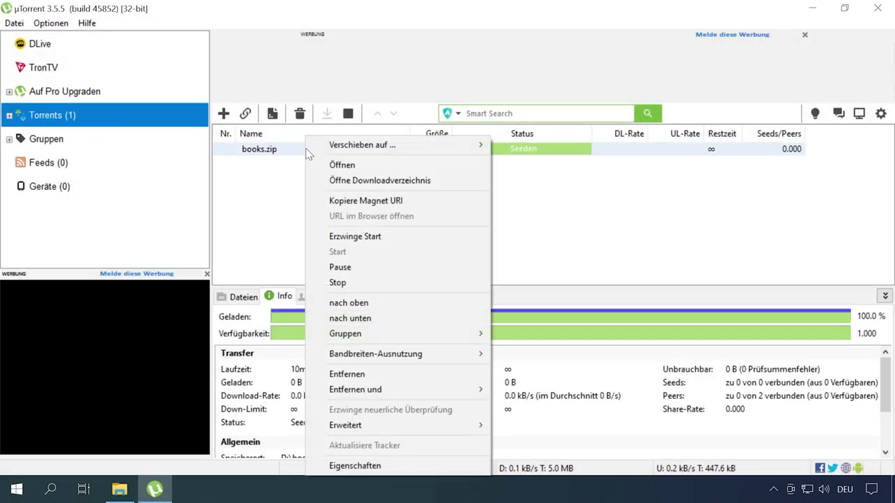
pyautogui.moveTo(388, 363)
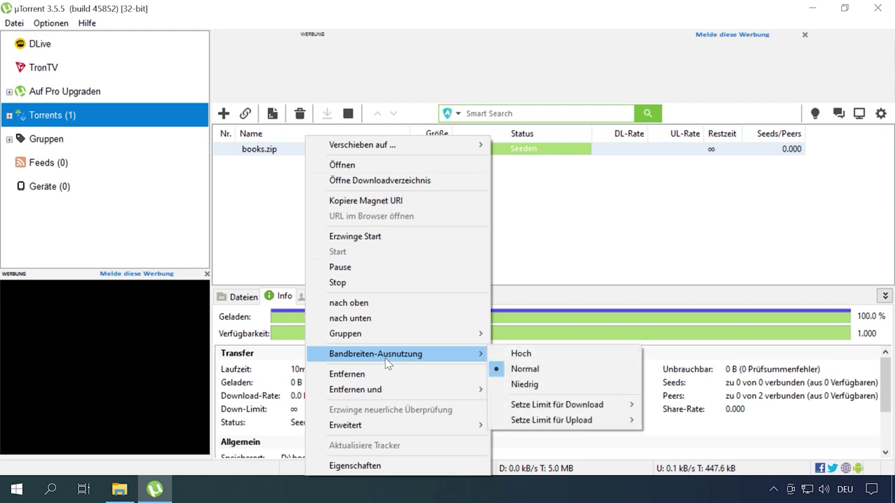
pyautogui.moveTo(563, 422)
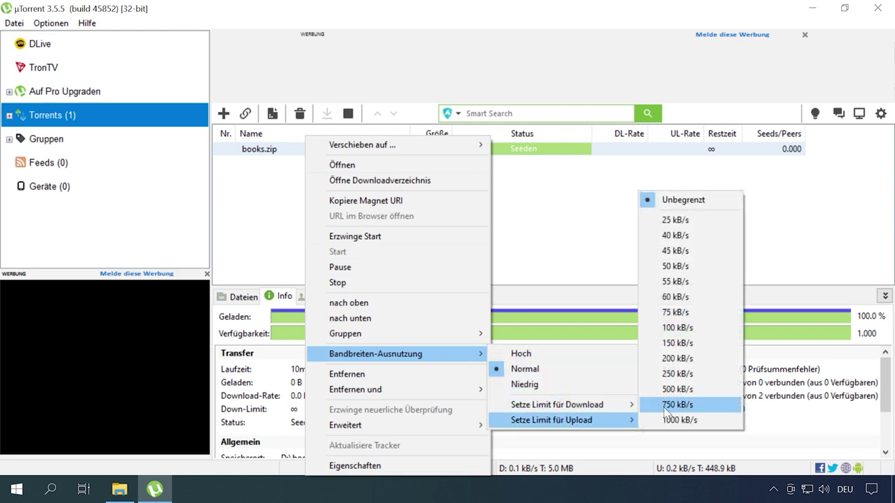